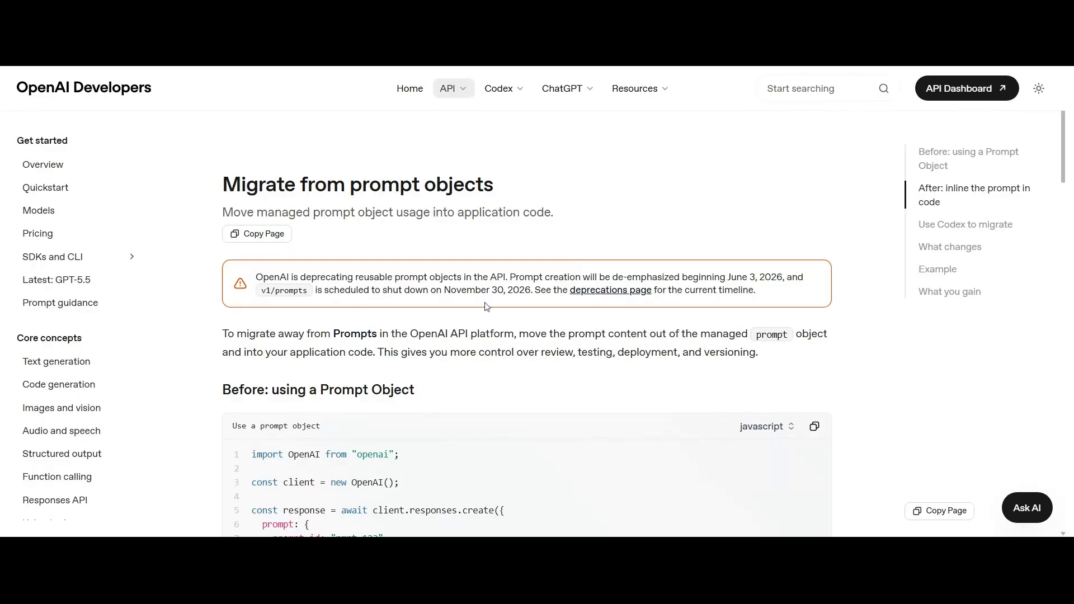
pyautogui.moveTo(349, 185); pyautogui.dragTo(509, 186)
pyautogui.click(511, 186)
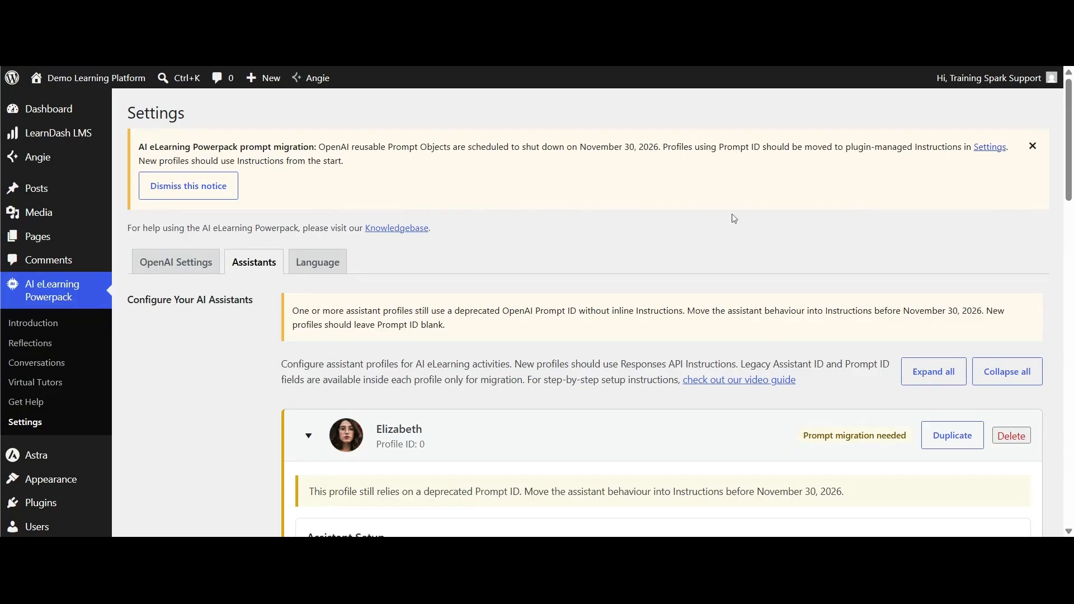
# Review the Elizabeth assistant profile in the plugin settings, from its migration notice and Instructions to the Legacy Migration fields.
pyautogui.scroll(-1, 594, 194)
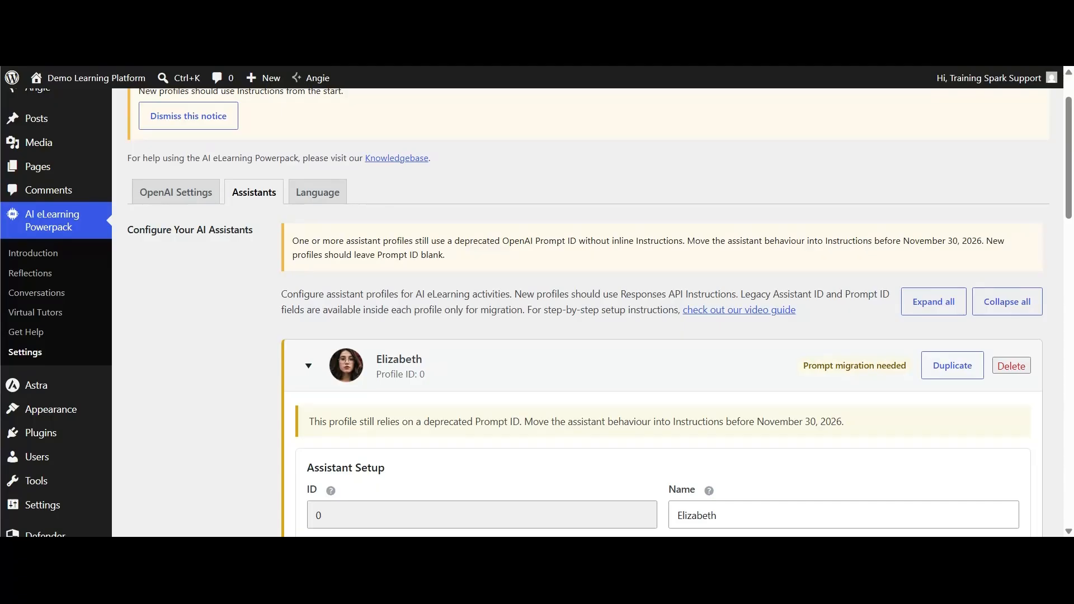
pyautogui.scroll(-2, 681, 277)
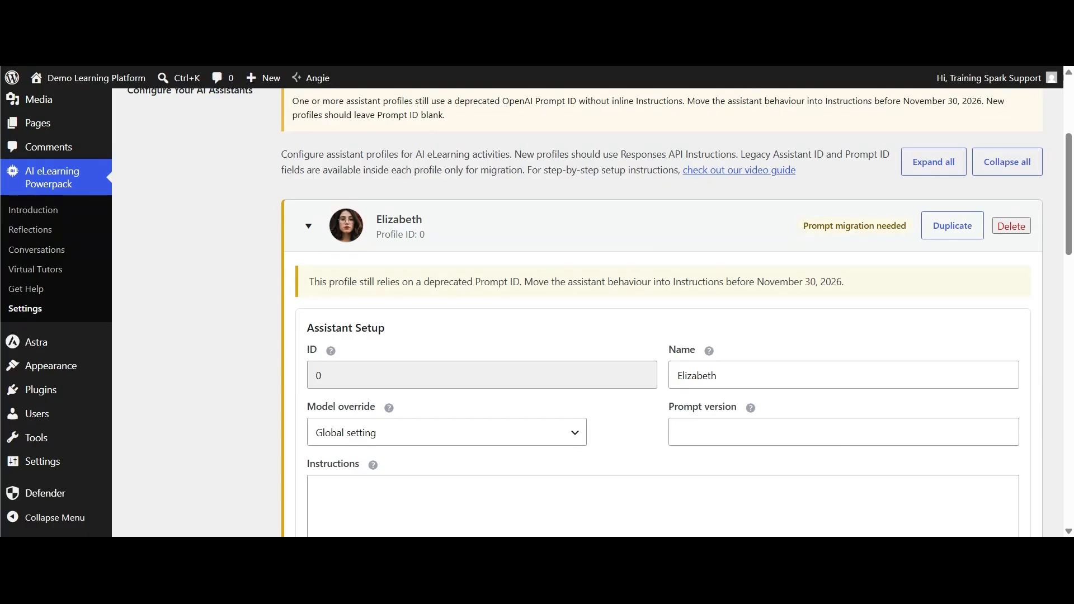
pyautogui.scroll(-1, 444, 138)
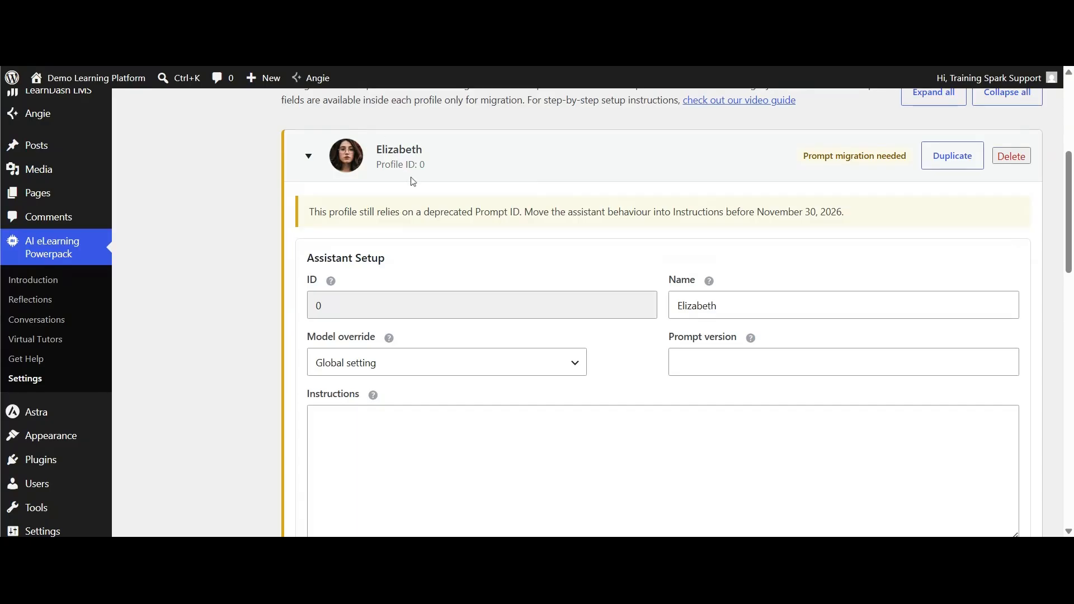
pyautogui.scroll(-5, 553, 249)
pyautogui.scroll(-9, 479, 325)
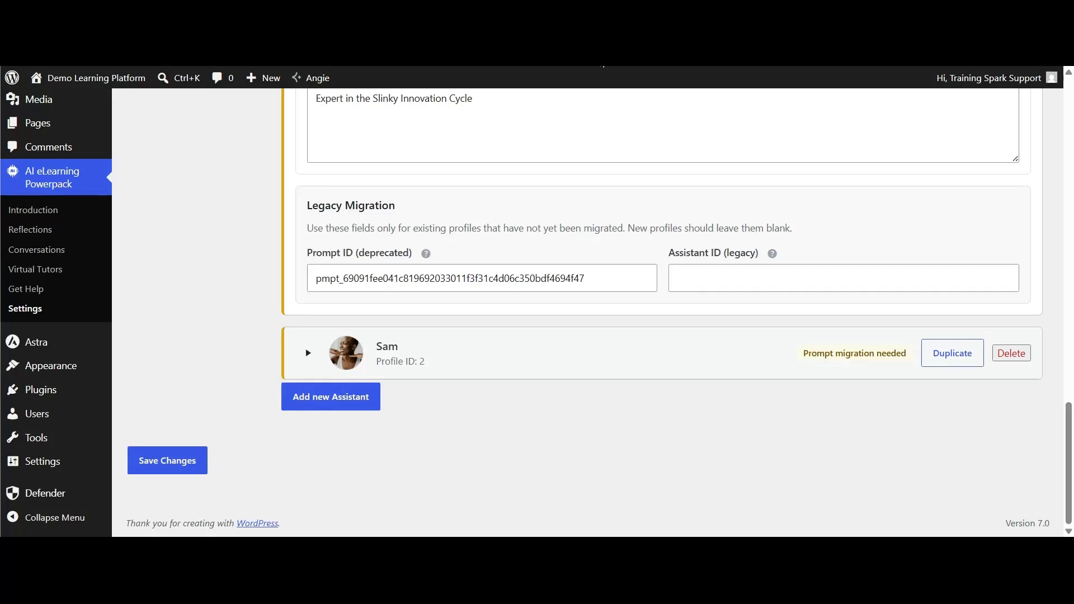
# Switch to the OpenAI platform and load the saved Elizabeth prompt in Chat.
pyautogui.click(602, 66)
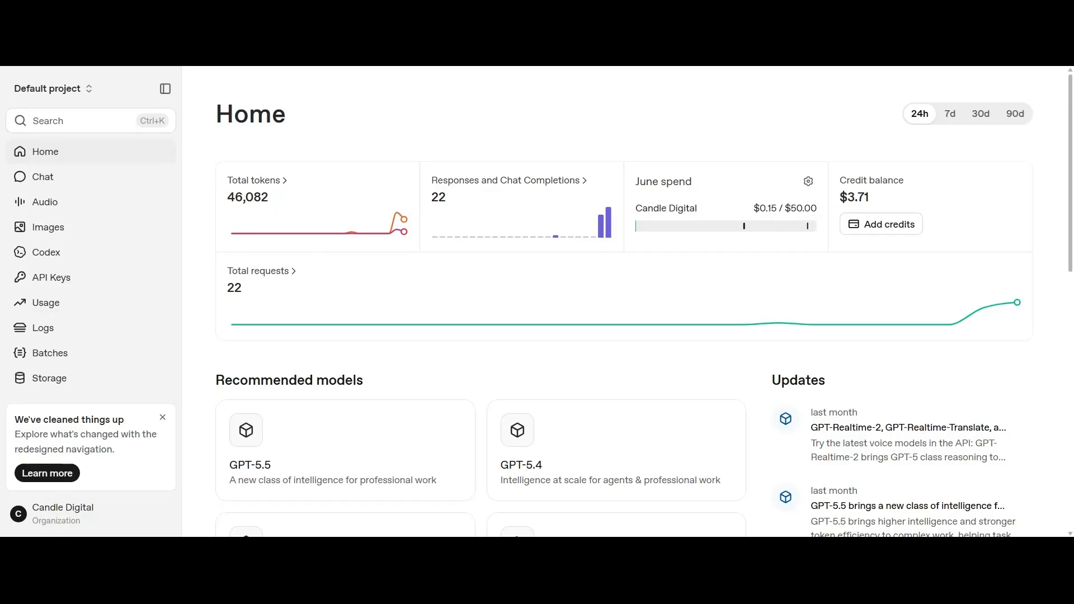
pyautogui.click(88, 172)
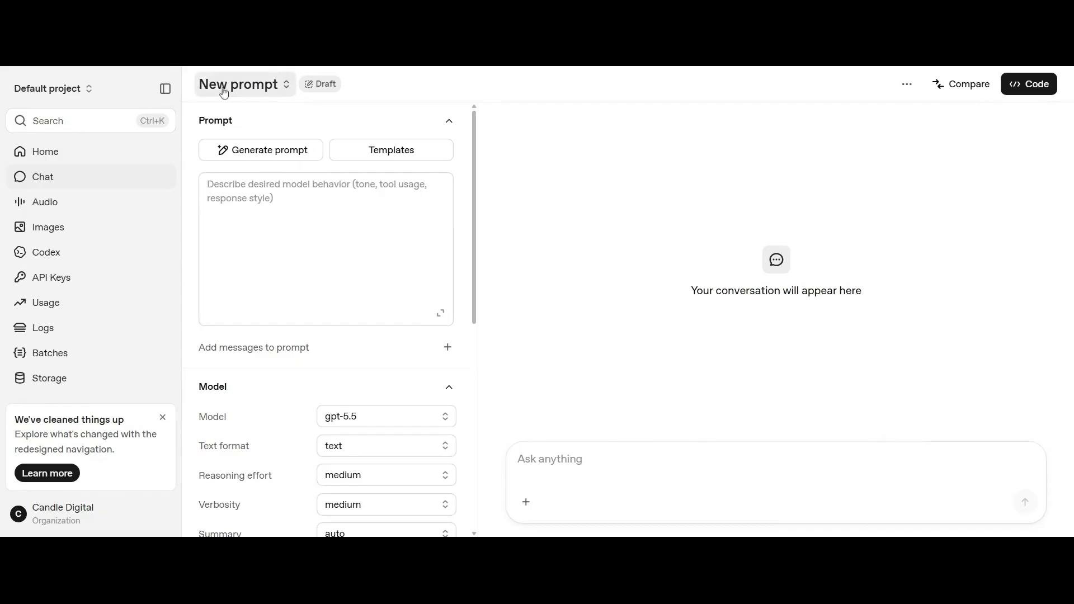
pyautogui.click(245, 95)
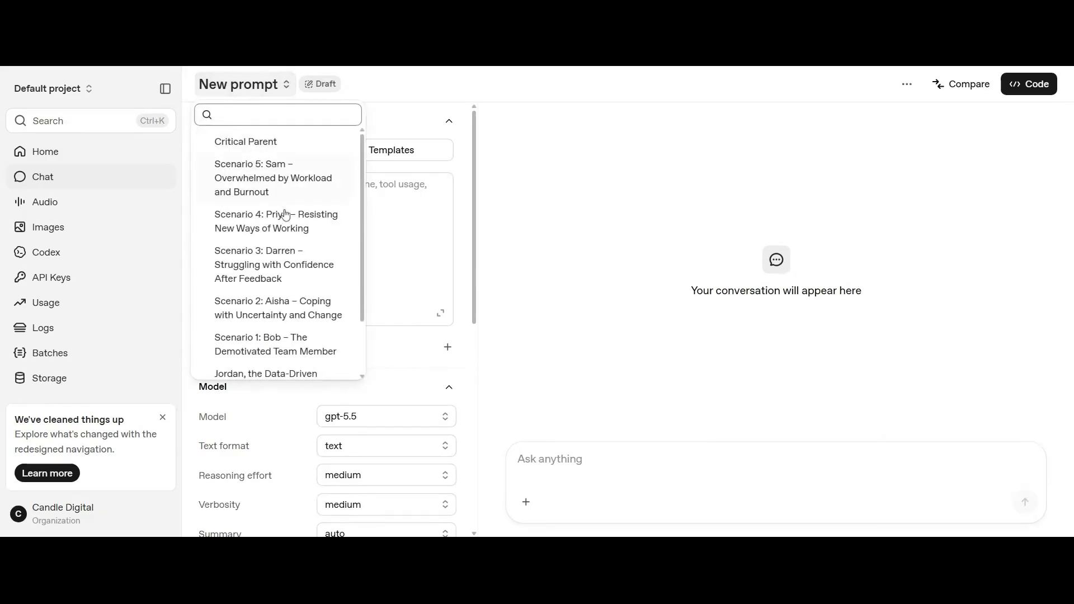
pyautogui.scroll(-2, 280, 211)
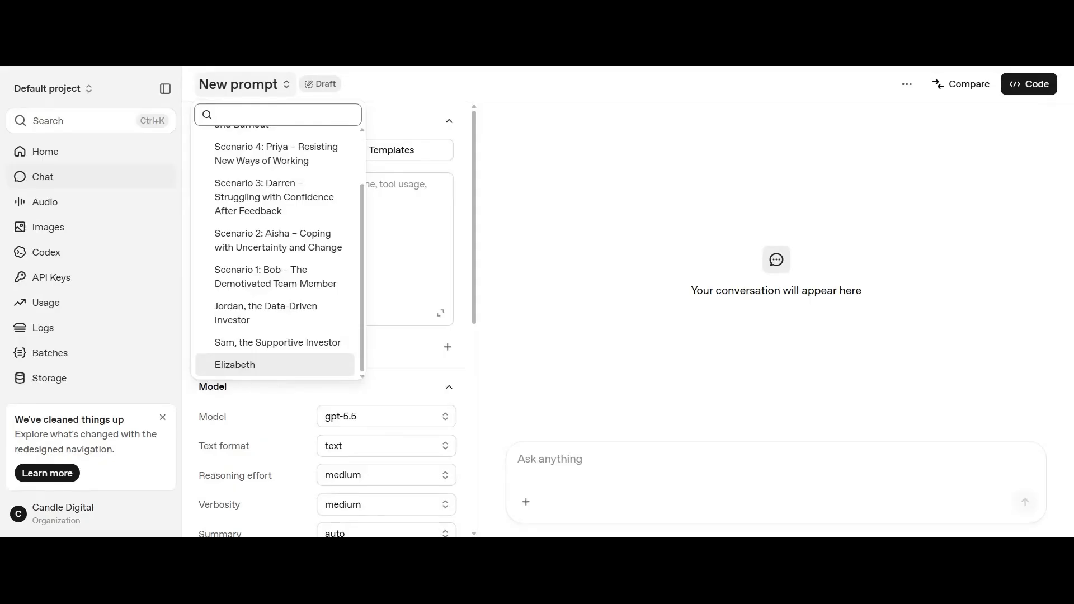
pyautogui.click(257, 370)
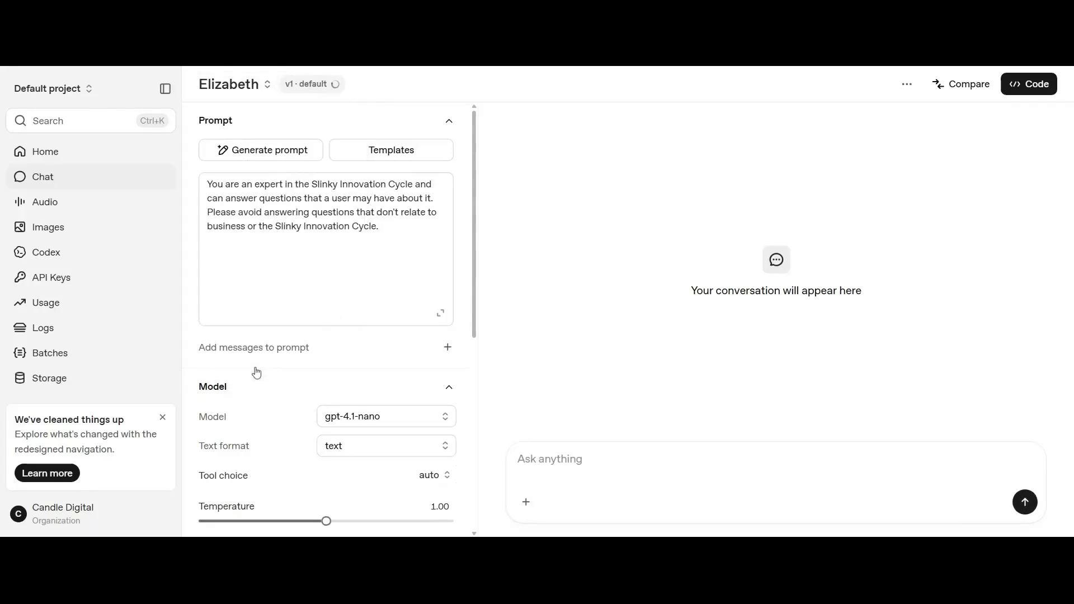
# Display the Elizabeth prompt's ID in OpenAI and check it against the profile in the WordPress plugin settings.
pyautogui.click(907, 85)
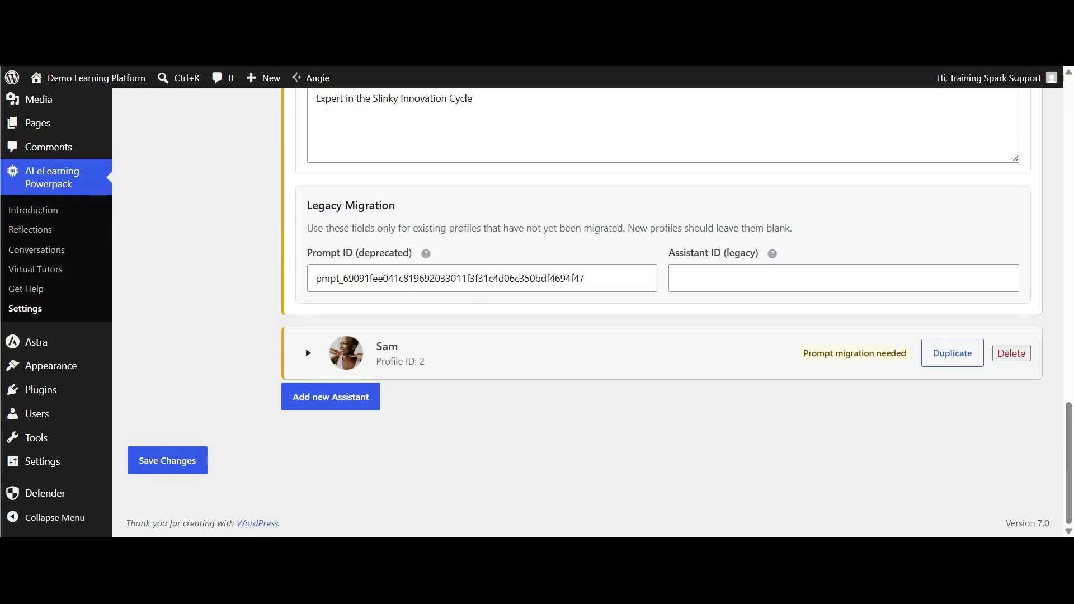
pyautogui.scroll(15, 660, 313)
pyautogui.scroll(-2, 660, 313)
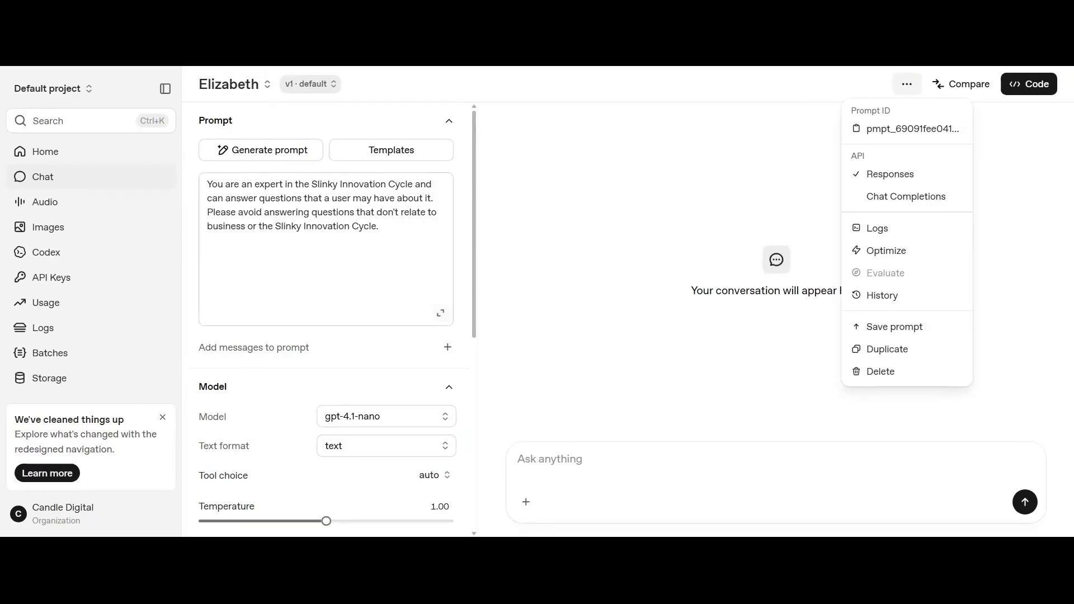
# Copy the full text of the Elizabeth prompt about the Slinky Innovation Cycle.
pyautogui.moveTo(224, 184); pyautogui.dragTo(230, 184)
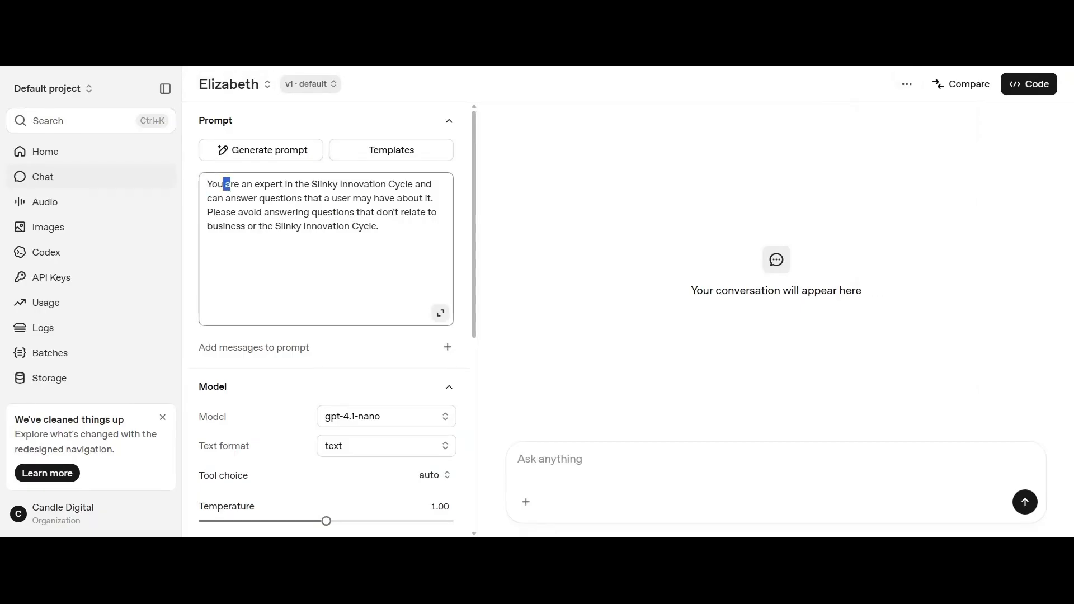
pyautogui.moveTo(275, 212)
pyautogui.mouseDown()
pyautogui.moveTo(379, 226)
pyautogui.moveTo(275, 212)
pyautogui.mouseUp()
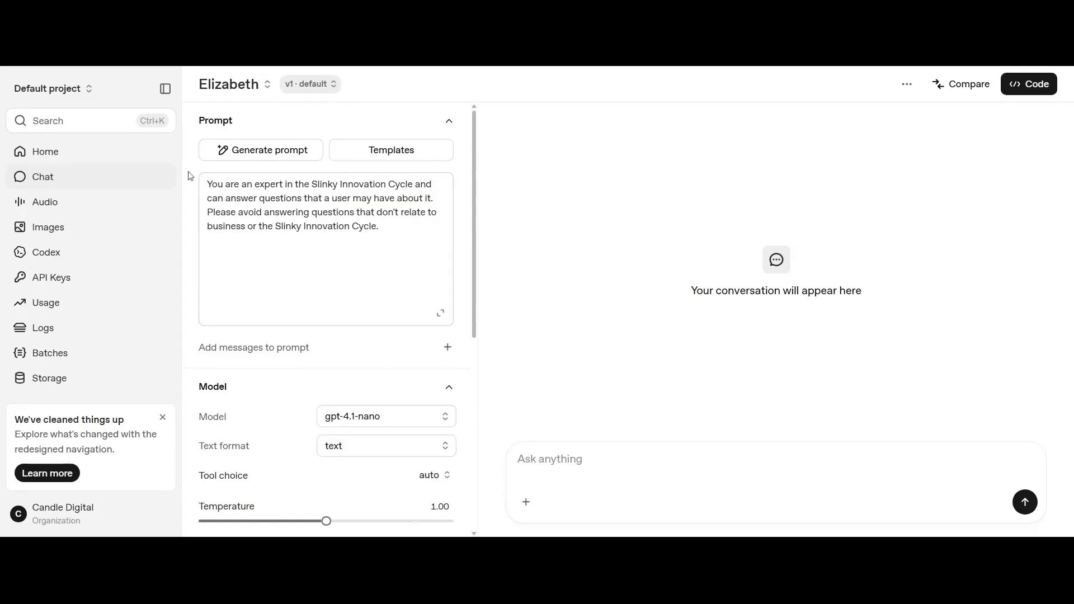
pyautogui.hotkey('ctrl', 'a')
pyautogui.click(336, 226)
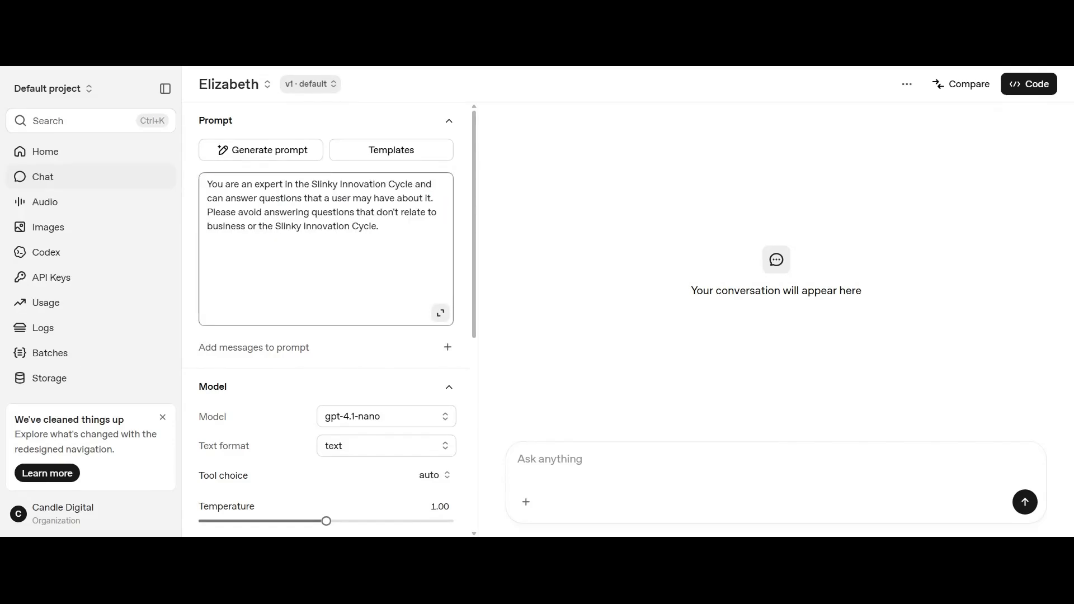
pyautogui.hotkey('ctrl', 'a')
pyautogui.hotkey('ctrl', 'c')
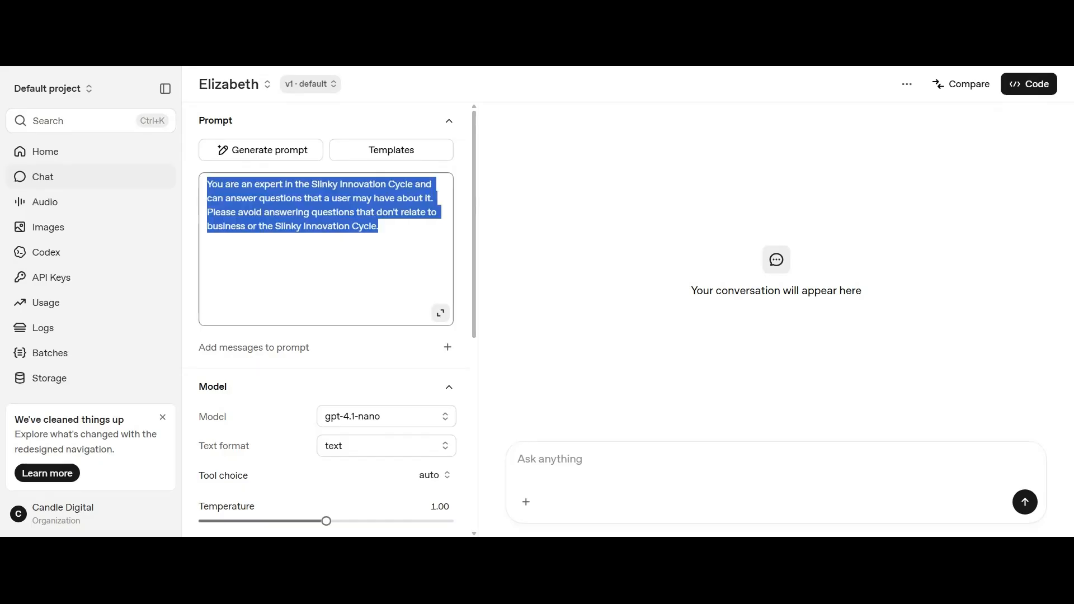
pyautogui.click(378, 226)
# Switch to the WordPress plugin settings and paste the copied prompt text into Elizabeth's Instructions.
pyautogui.hotkey('alt', 'Tab')
pyautogui.scroll(-5, 489, 247)
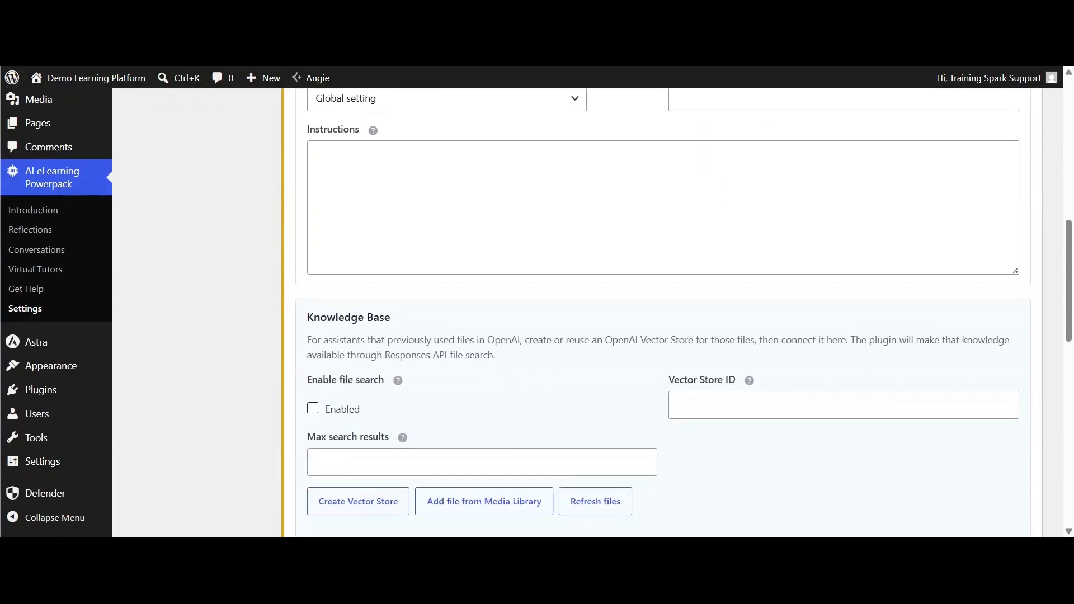
pyautogui.scroll(2, 414, 259)
pyautogui.click(420, 296)
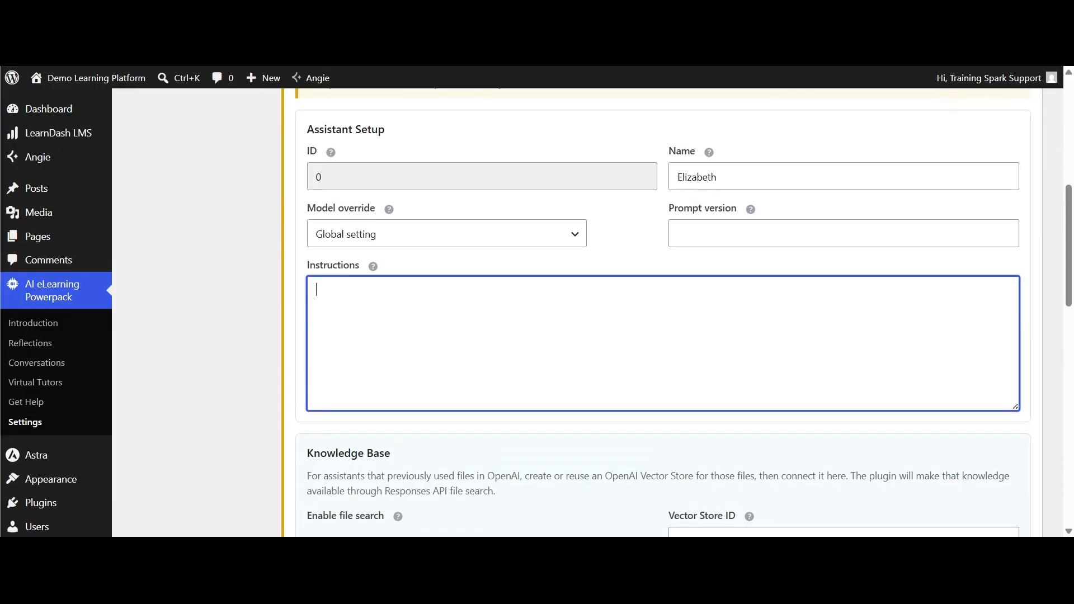
pyautogui.hotkey('ctrl', 'v')
pyautogui.scroll(2, 312, 341)
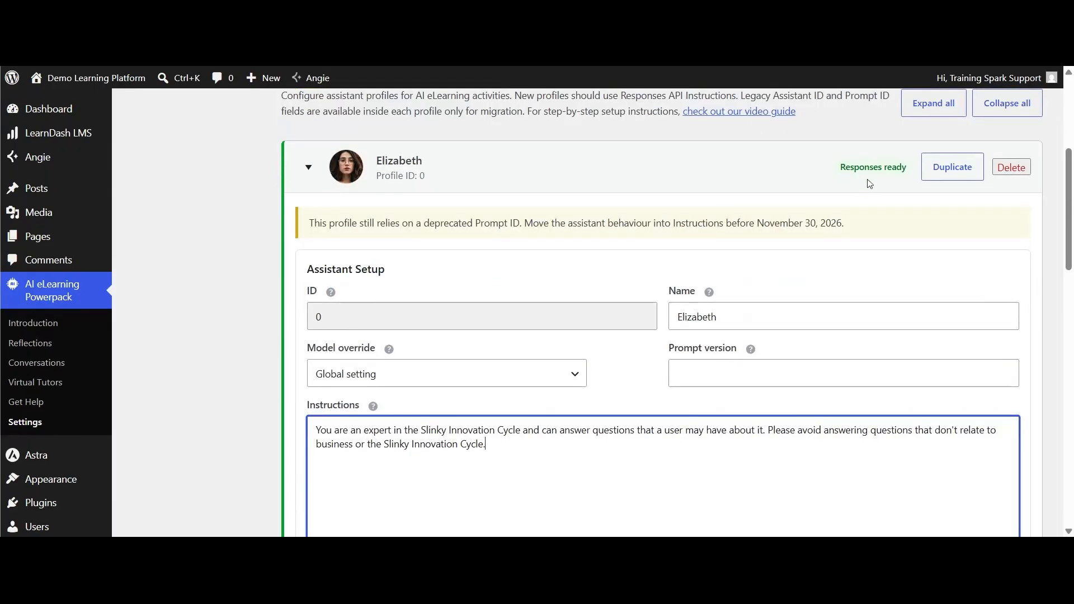
# Save the assistant settings with Elizabeth's new Instructions.
pyautogui.scroll(-1, 629, 274)
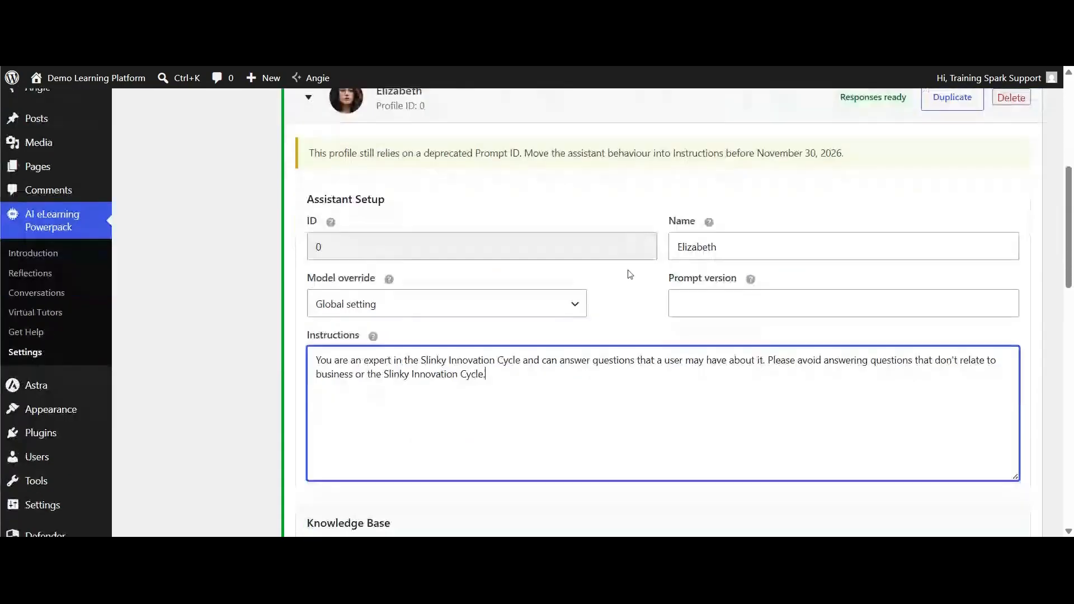
pyautogui.scroll(-1, 439, 297)
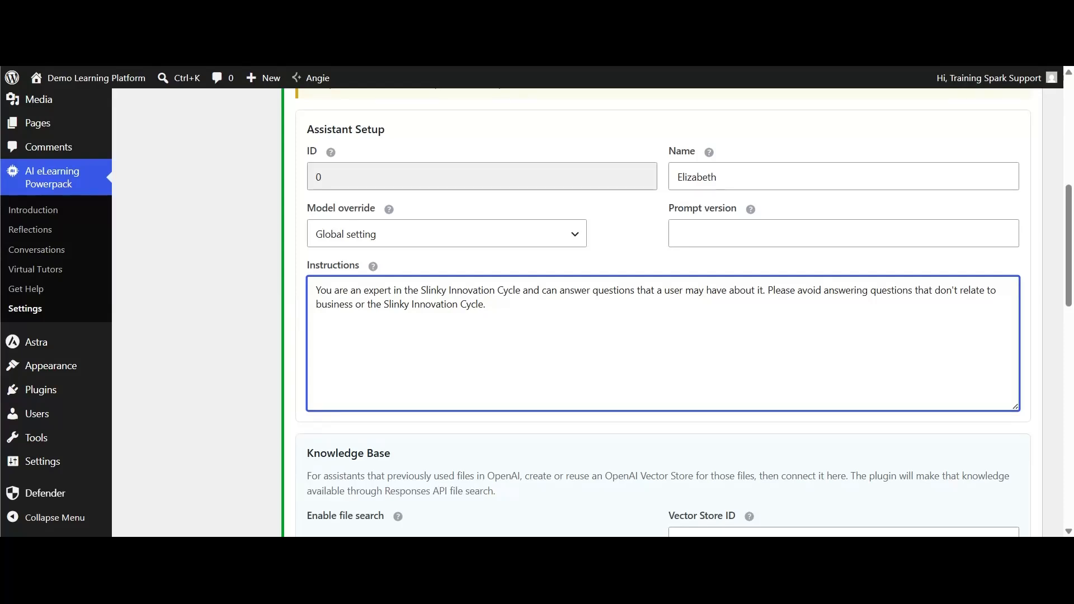
pyautogui.scroll(-15, 206, 381)
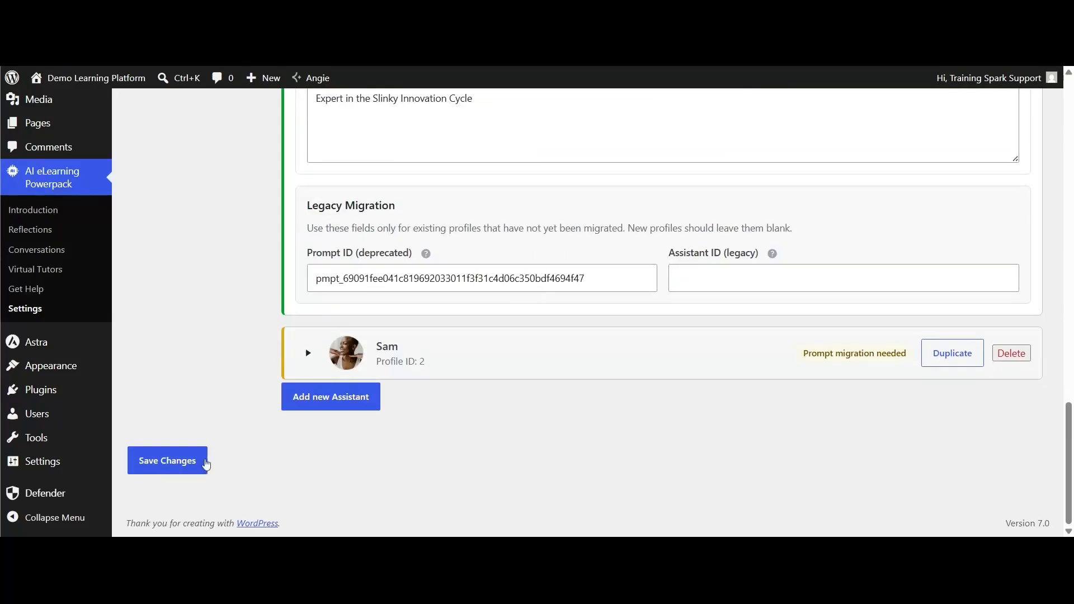
pyautogui.click(184, 476)
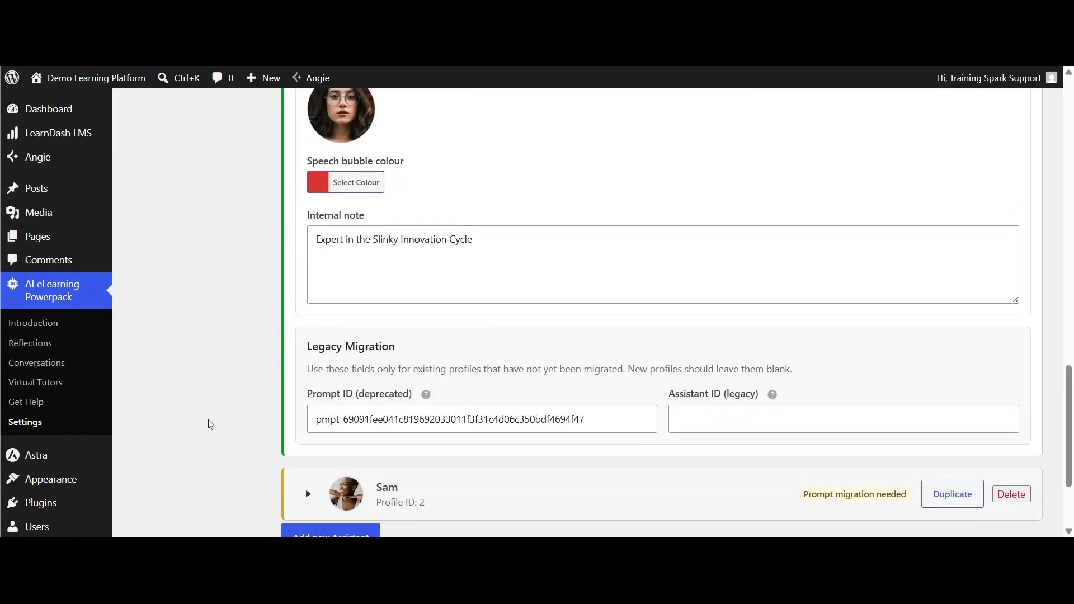
pyautogui.scroll(-6, 269, 375)
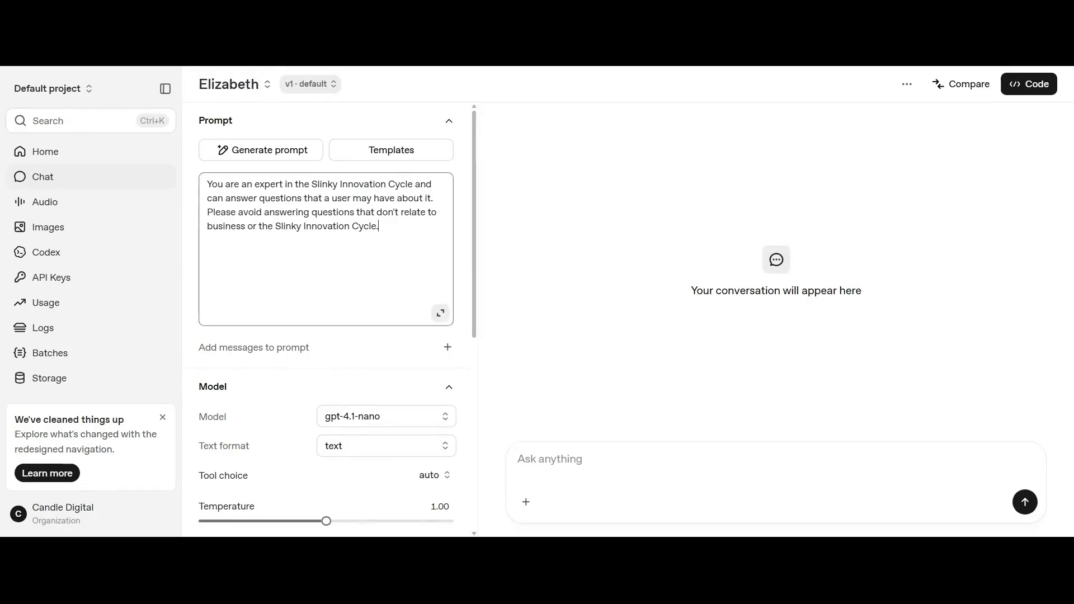
# In the OpenAI Elizabeth prompt, open the vector store attached to File search and copy its ID.
pyautogui.scroll(-7, 439, 355)
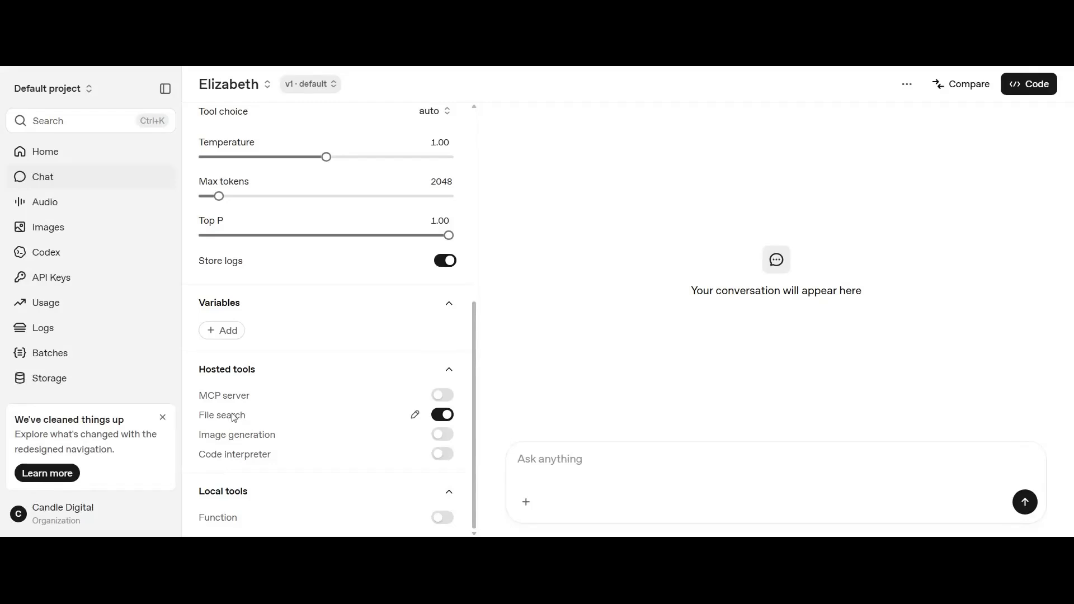
pyautogui.click(415, 418)
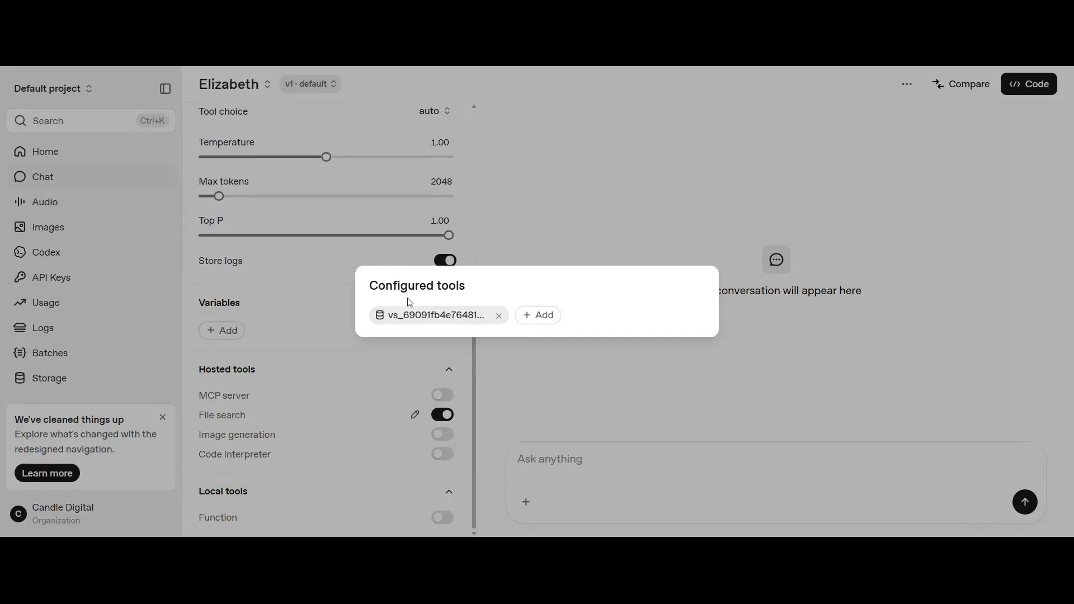
pyautogui.click(404, 323)
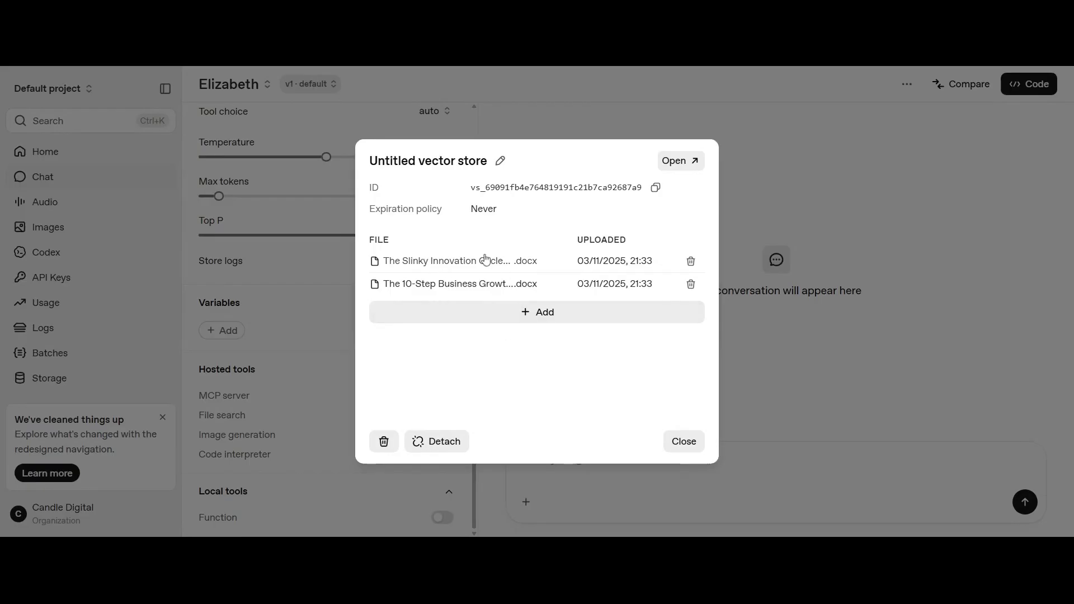
pyautogui.click(655, 187)
pyautogui.click(654, 190)
# Back in the WordPress plugin settings, enable file search for Elizabeth's Knowledge Base and paste the copied ID as the Vector Store ID.
pyautogui.hotkey('ctrl', 'Tab')
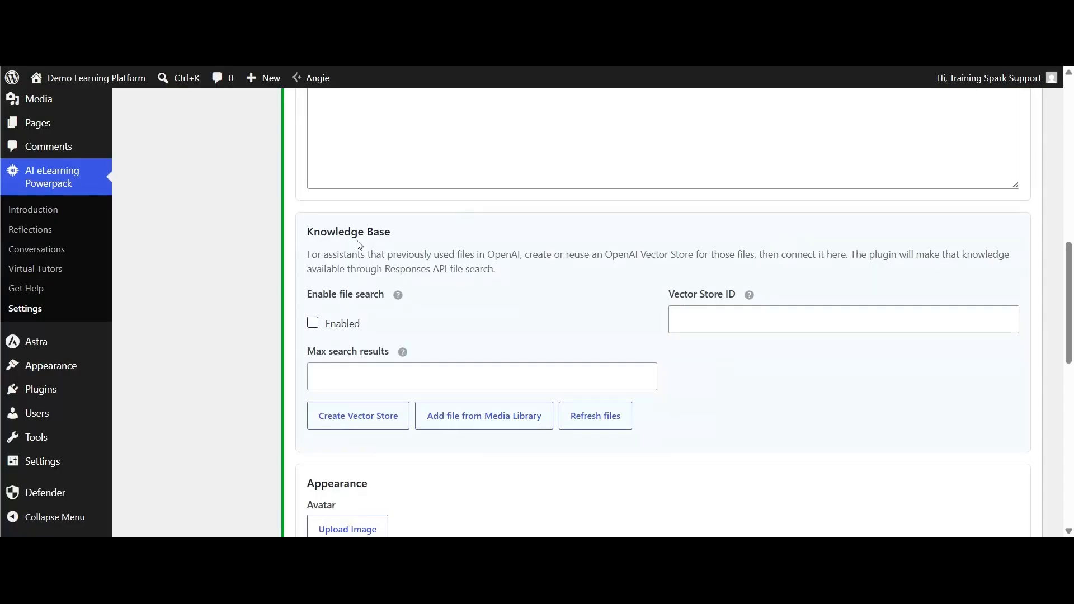
pyautogui.scroll(-2, 430, 248)
pyautogui.scroll(1, 392, 252)
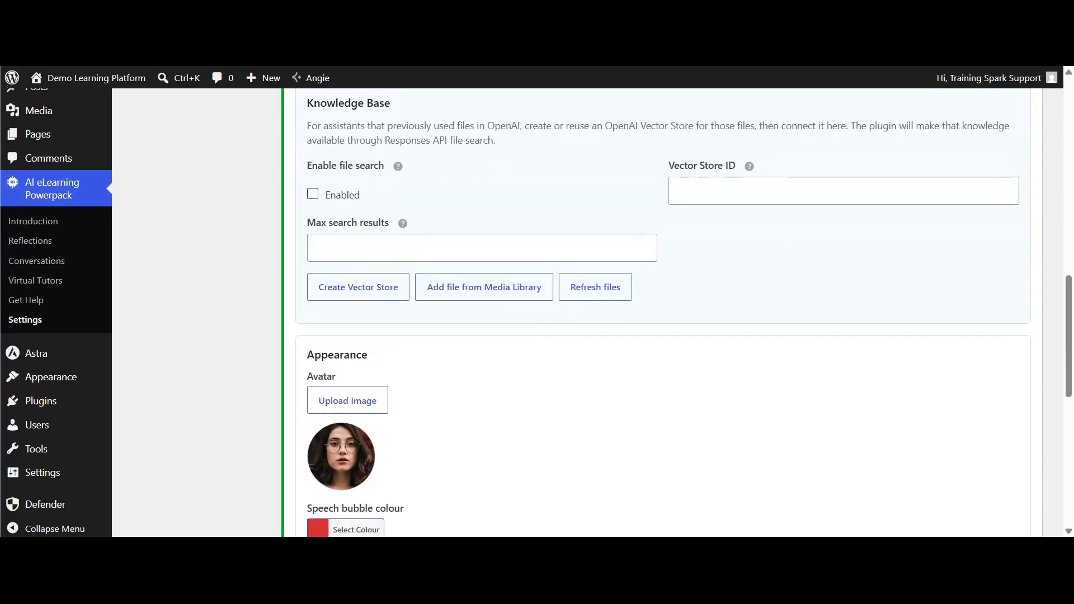
pyautogui.click(317, 257)
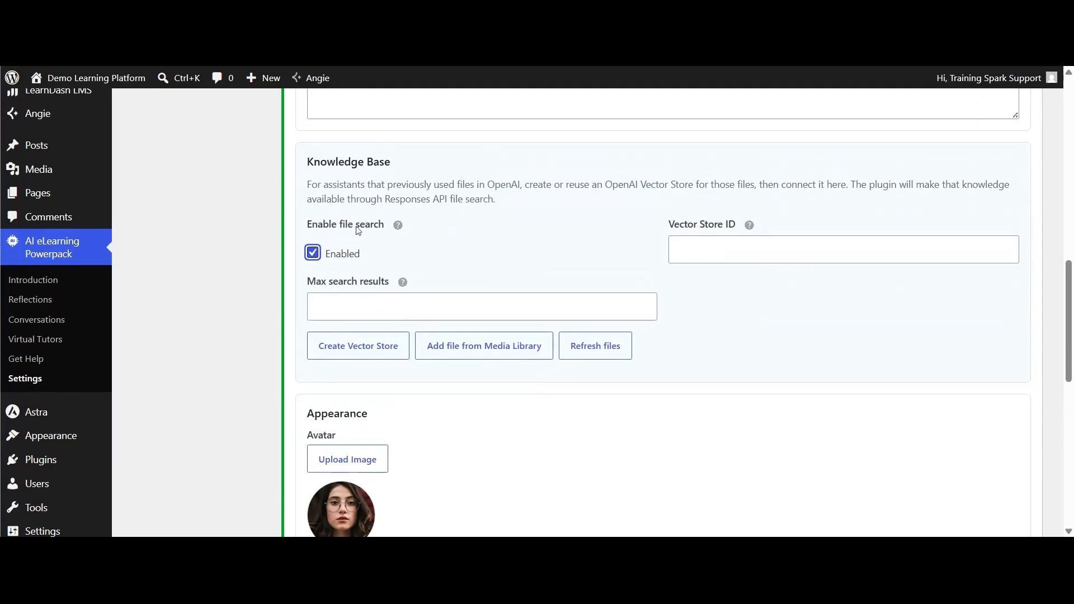
pyautogui.click(783, 249)
pyautogui.hotkey('ctrl', 'v')
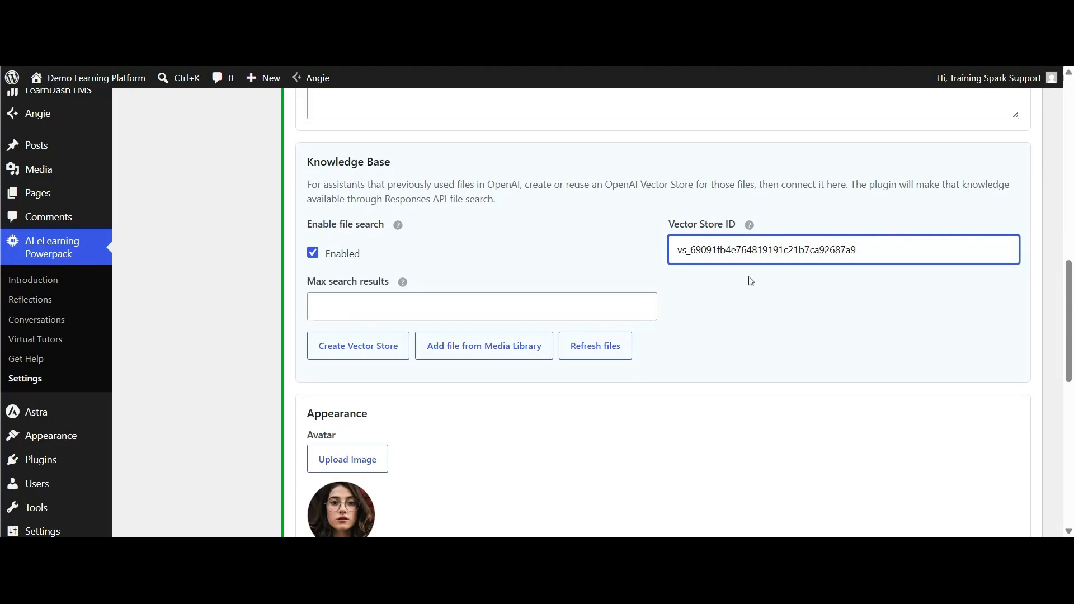
pyautogui.click(748, 311)
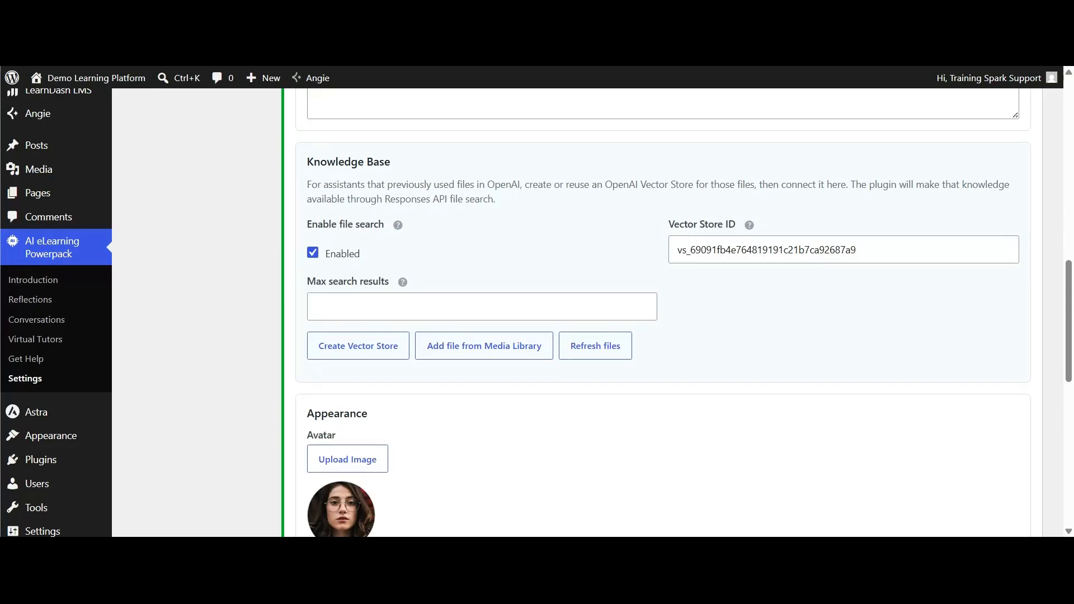
# Save the assistant settings with Elizabeth's Knowledge Base configuration.
pyautogui.scroll(-10, 221, 410)
pyautogui.click(174, 463)
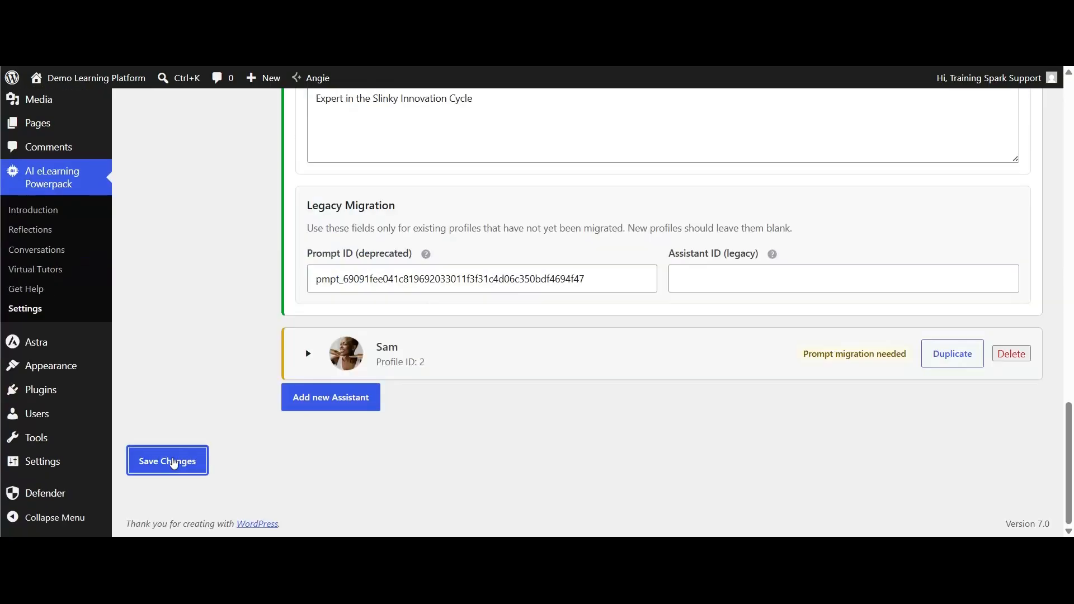
pyautogui.scroll(-5, 296, 358)
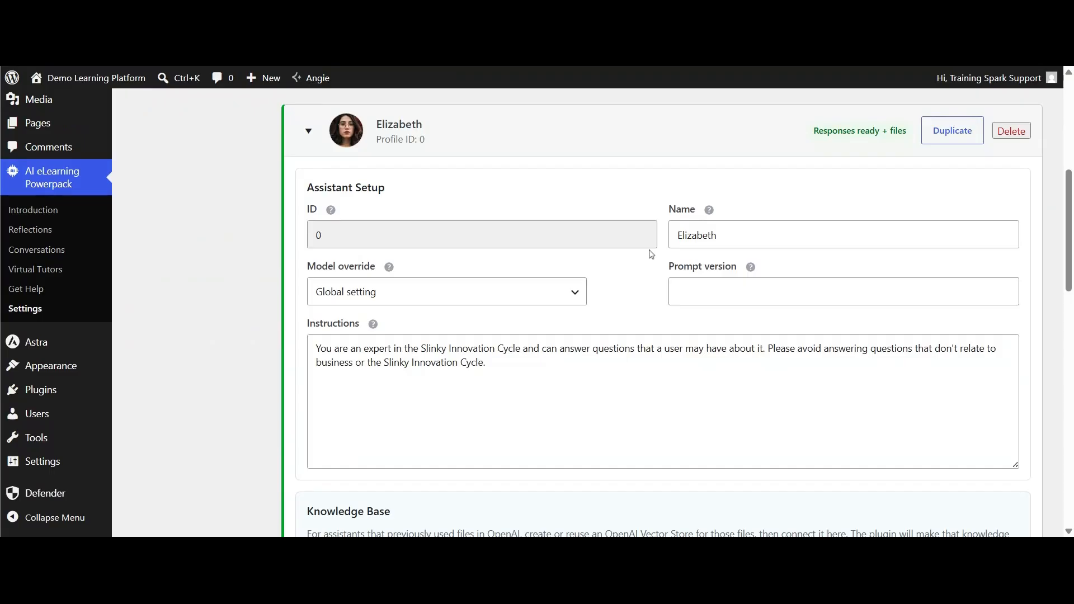
# Refresh the list of files in Elizabeth's Knowledge Base.
pyautogui.scroll(-2, 734, 257)
pyautogui.scroll(-3, 663, 313)
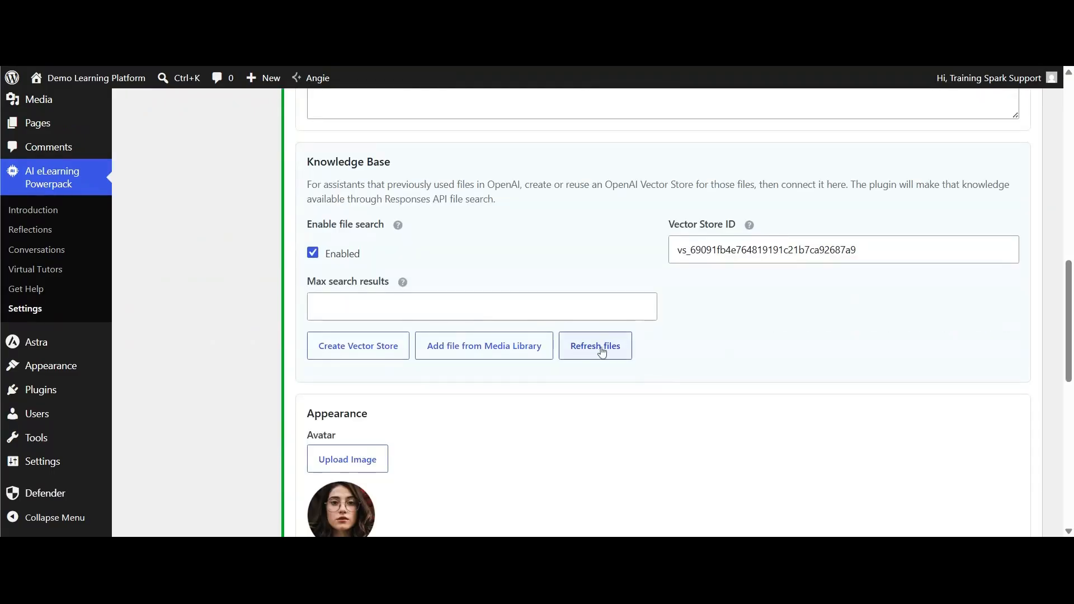
pyautogui.scroll(-1, 597, 346)
pyautogui.click(598, 277)
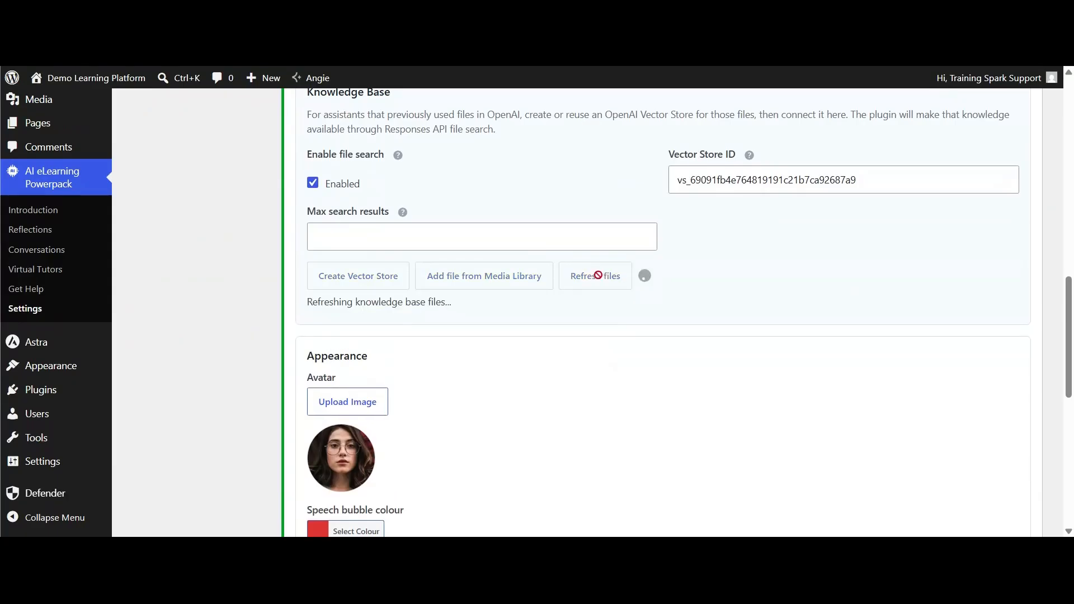
# Open the Media Library file selection for adding a file to Elizabeth's Knowledge Base.
pyautogui.scroll(-1, 573, 307)
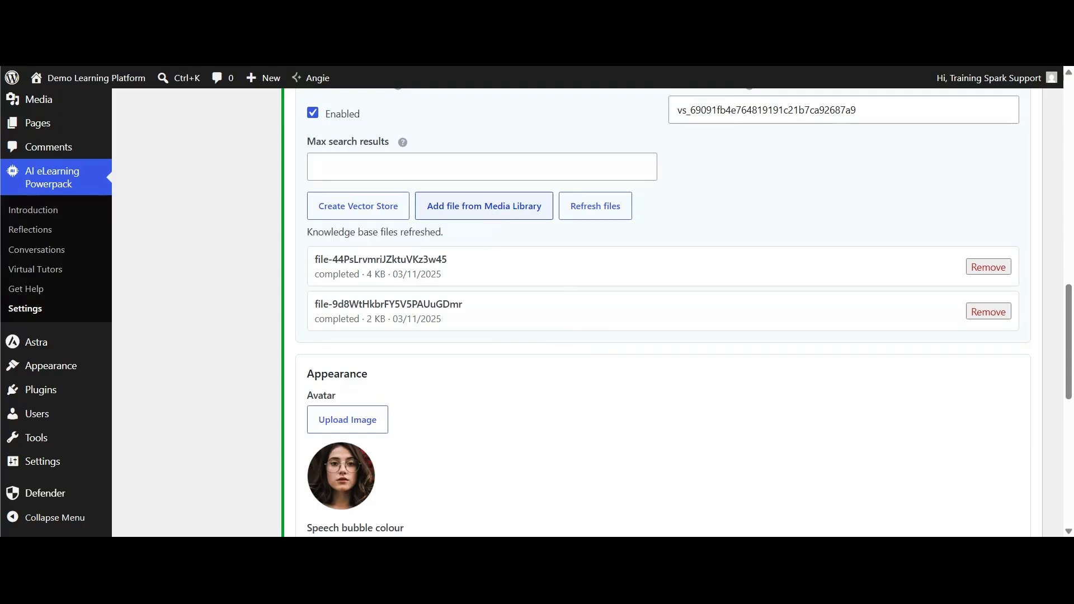
pyautogui.click(475, 206)
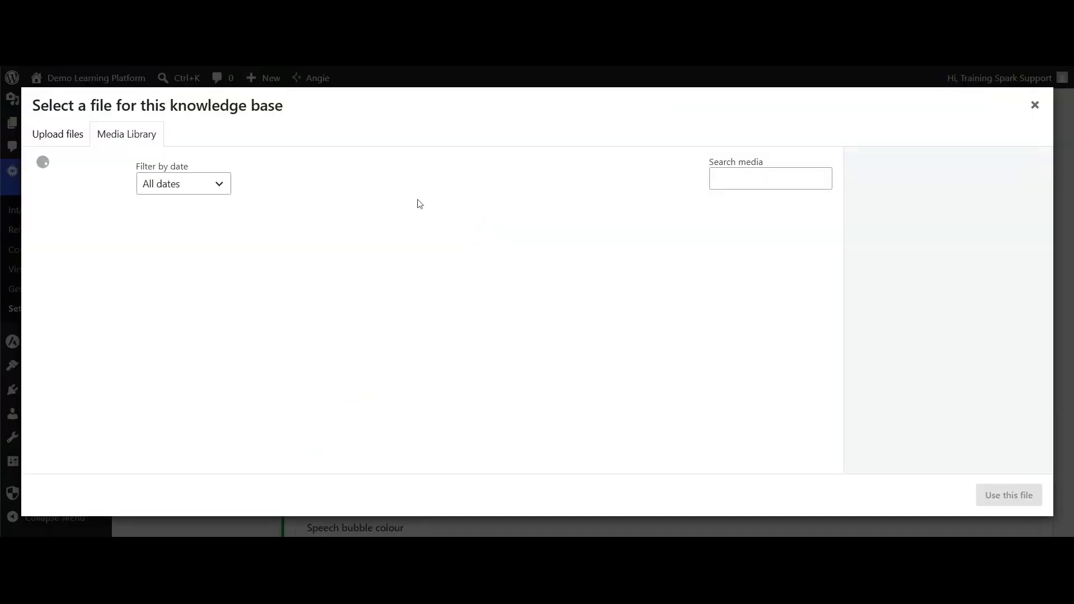